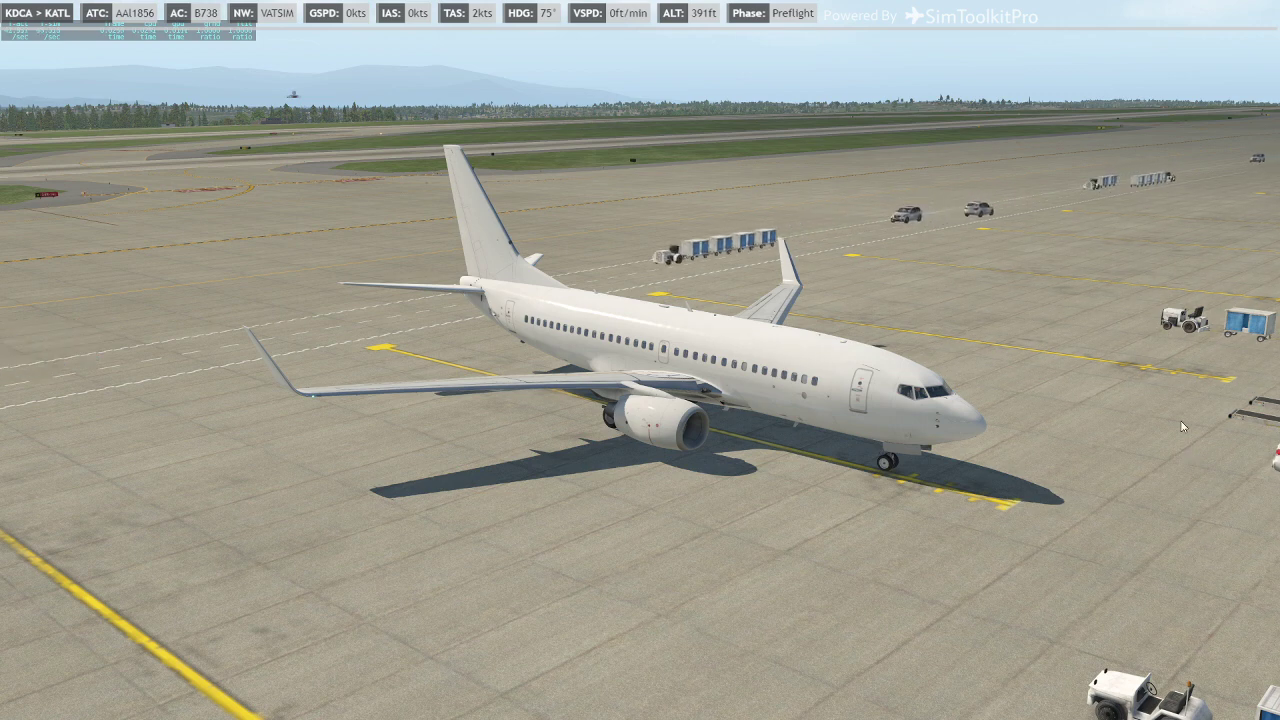
# Open the Windows Start menu over the parked 737 in X-Plane 11
pyautogui.press('super')
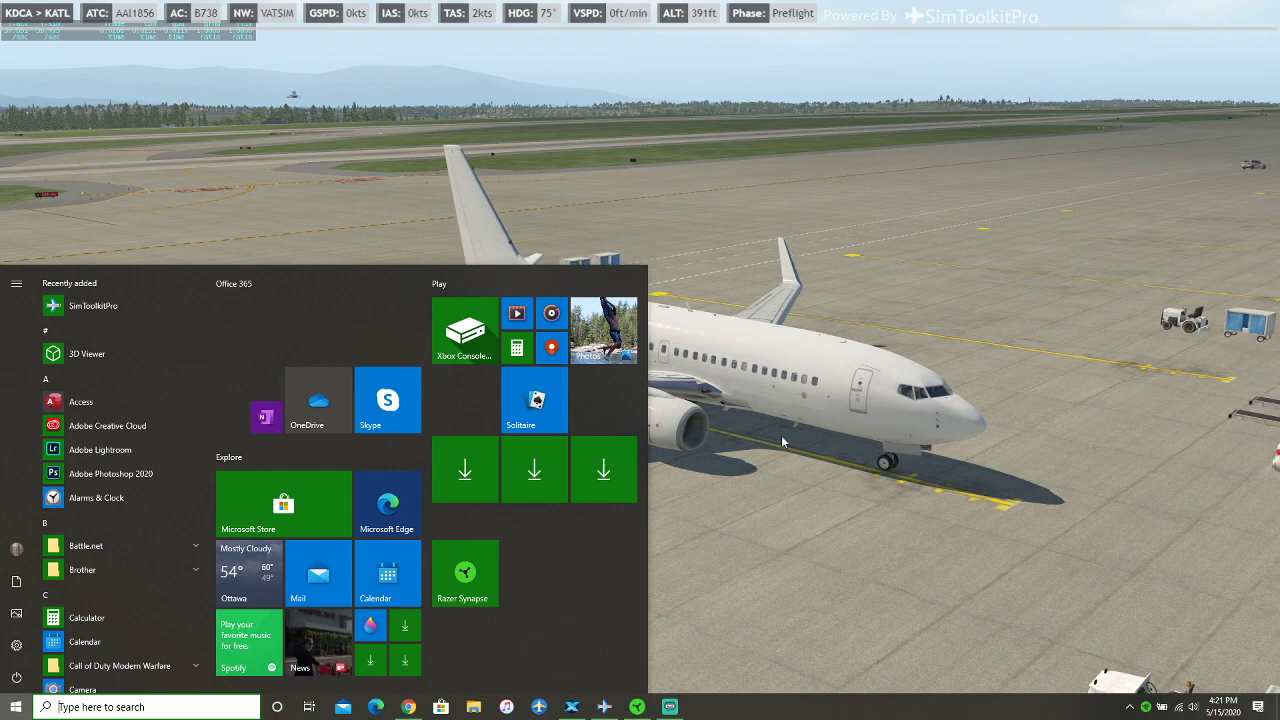
# Launch SimToolkitPro from Recently added and move its window up and left
pyautogui.click(637, 707)
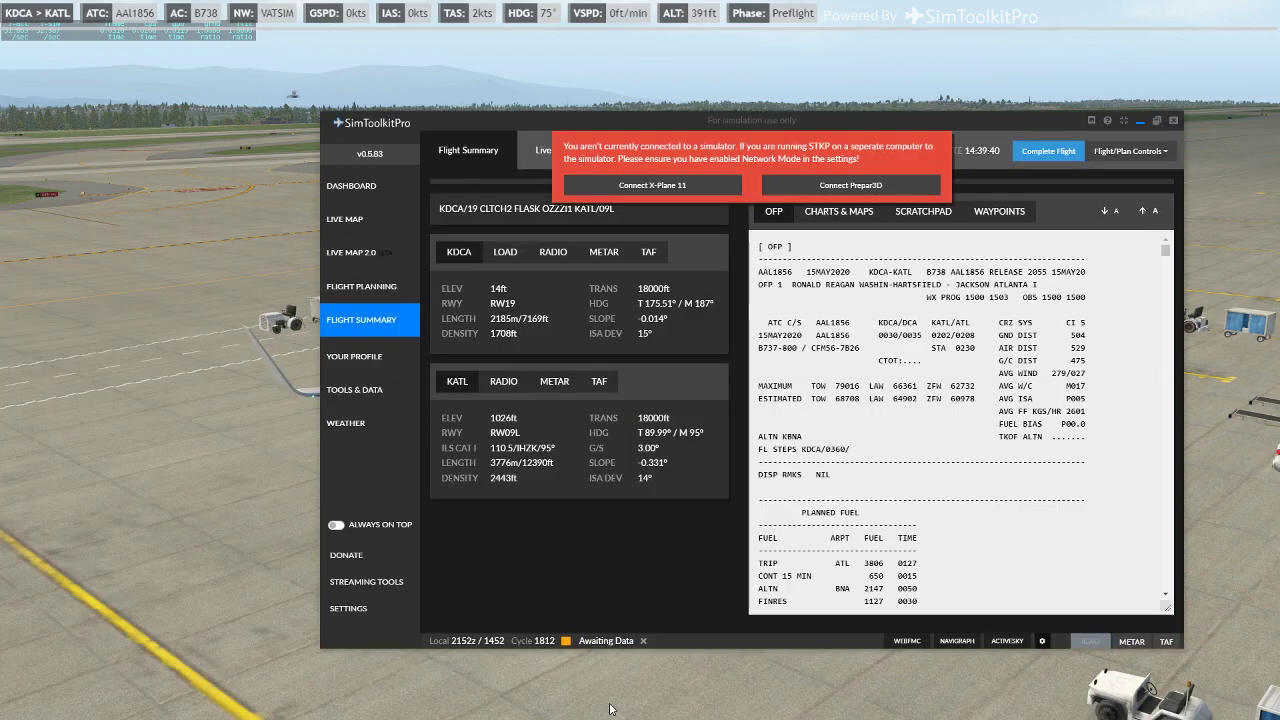
pyautogui.moveTo(568, 117); pyautogui.dragTo(427, 55)
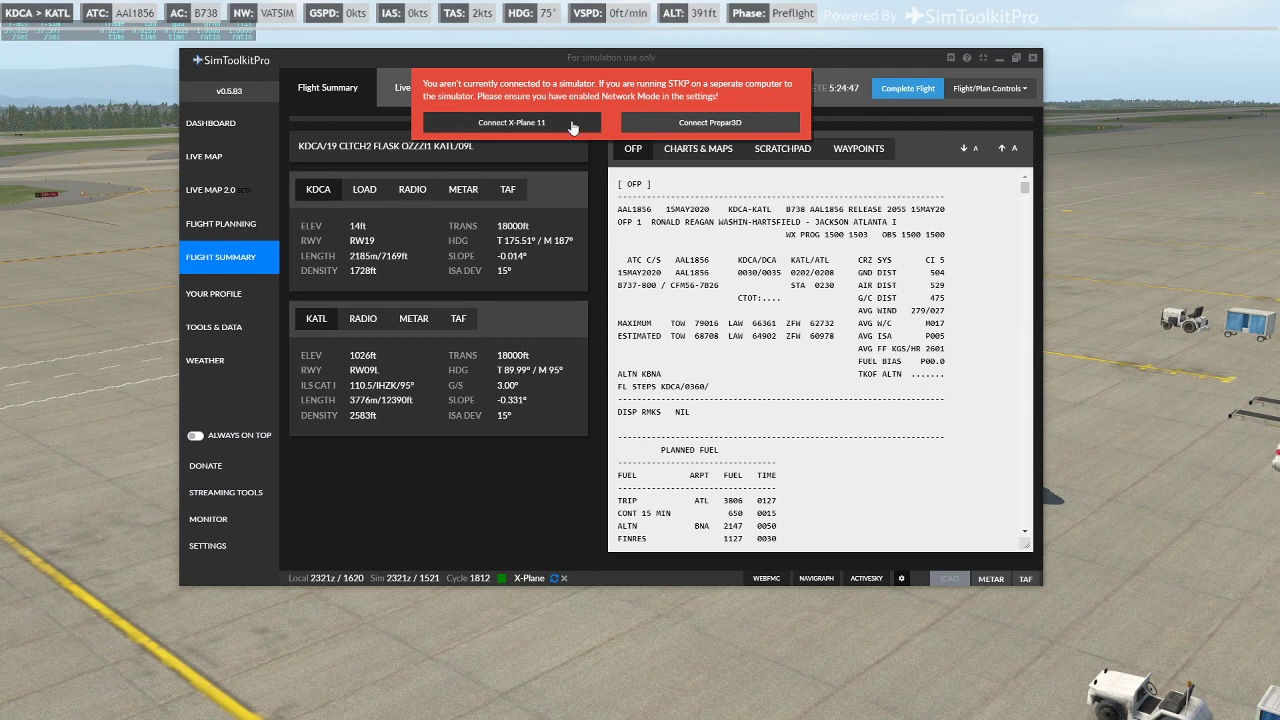
pyautogui.click(229, 499)
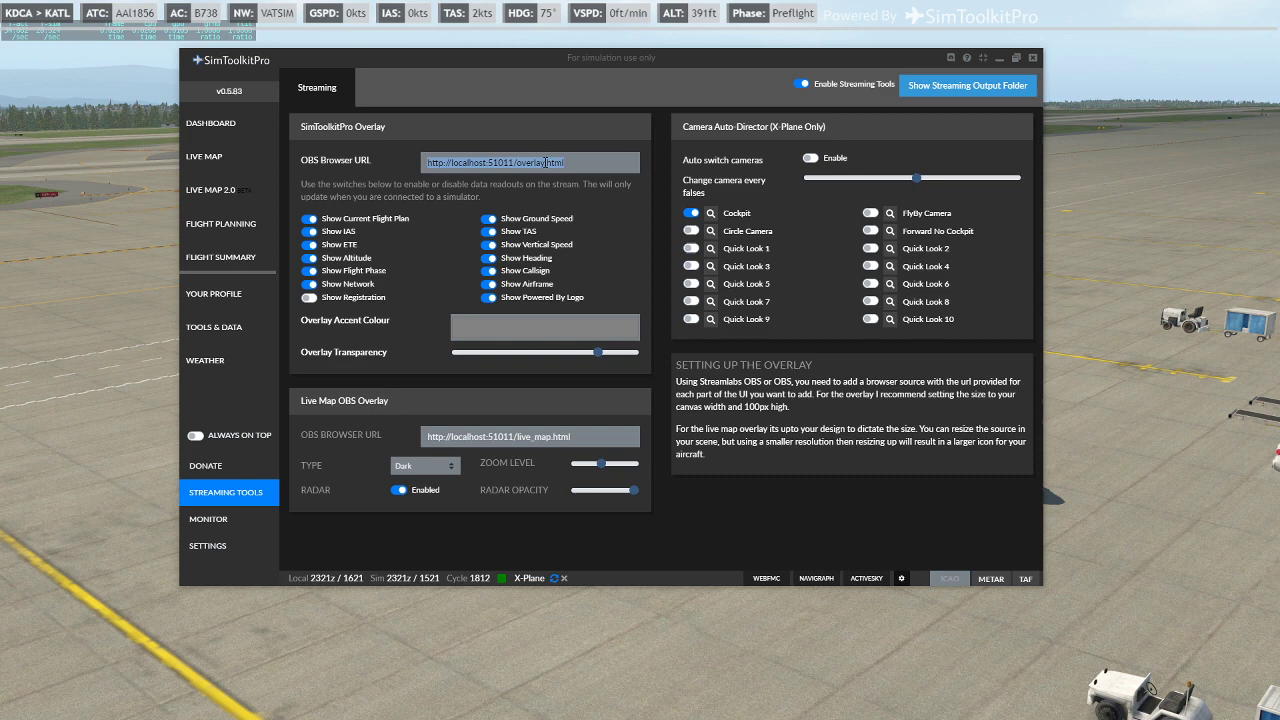
pyautogui.click(571, 186)
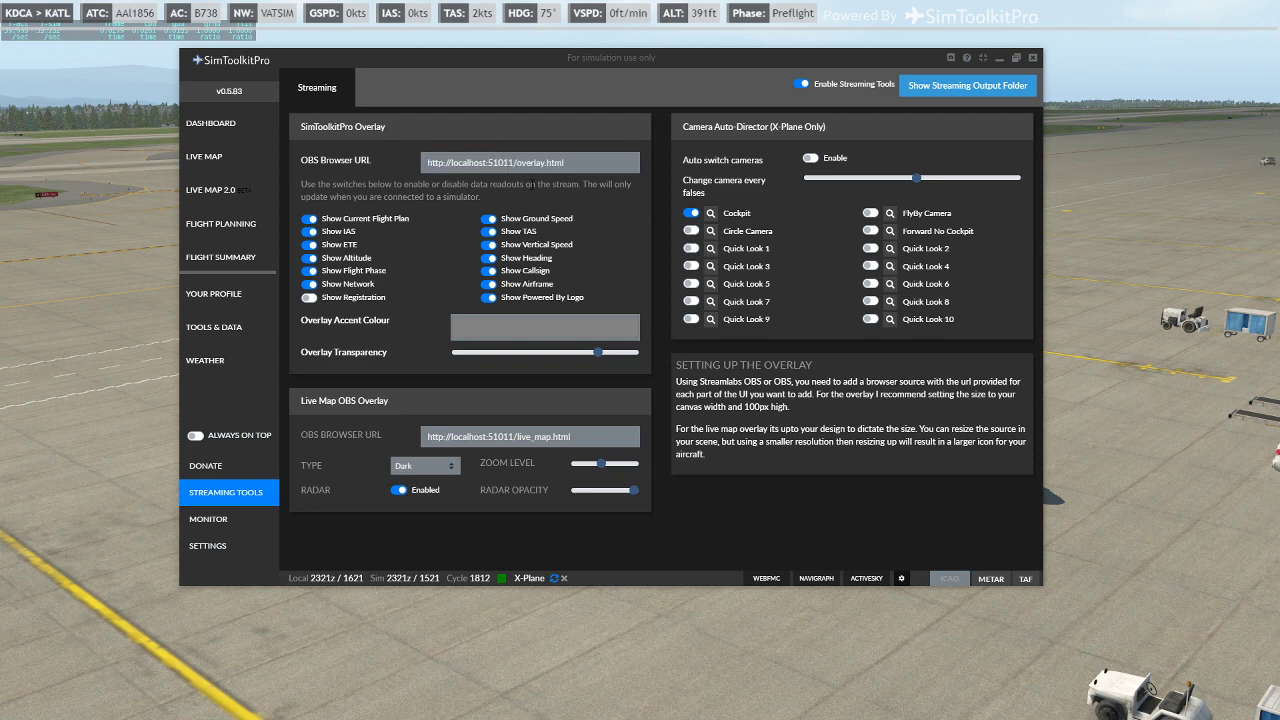
pyautogui.click(549, 614)
# Switch to Streamlabs OBS and remove the Browser Source from the scene's sources
pyautogui.press('super')
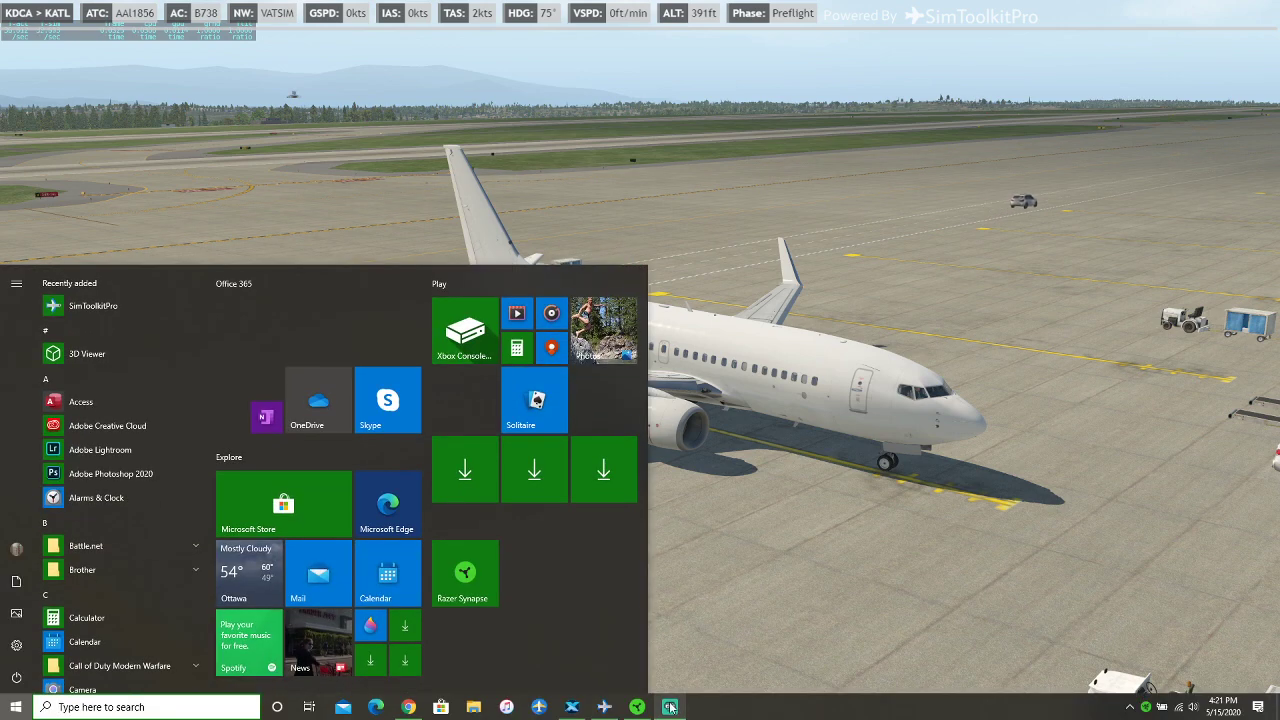
pyautogui.click(670, 707)
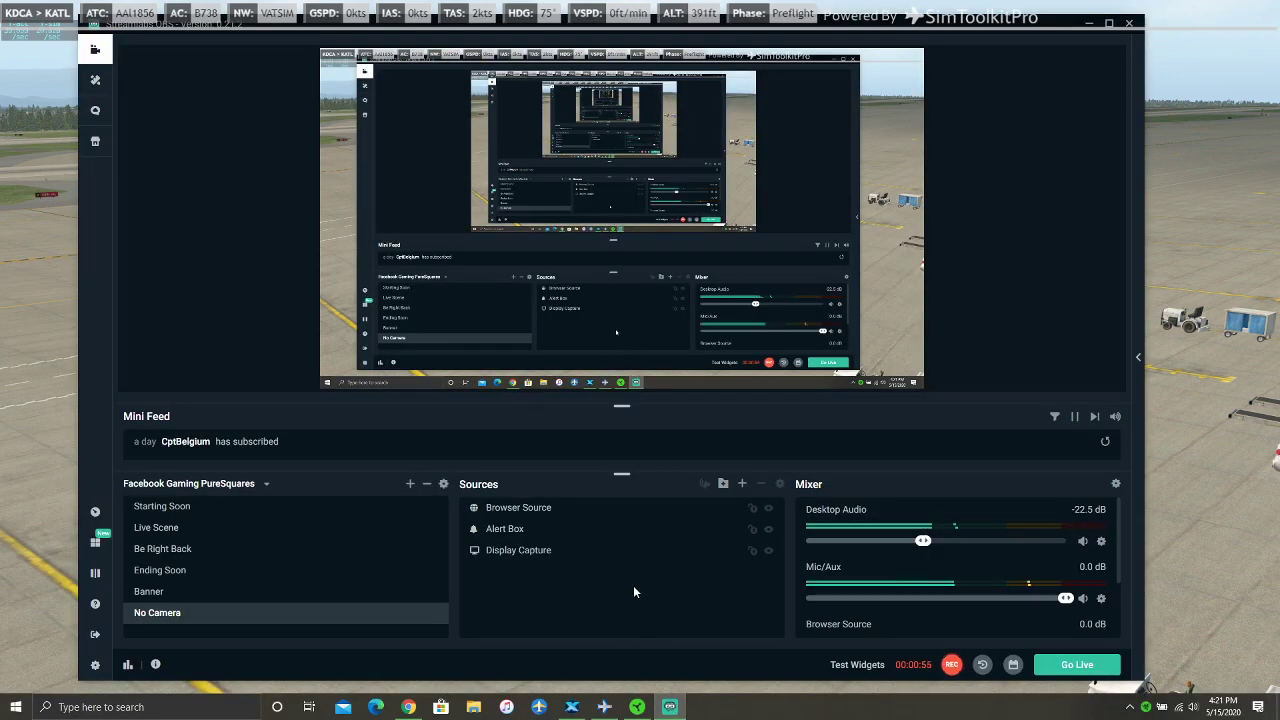
pyautogui.rightClick(674, 507)
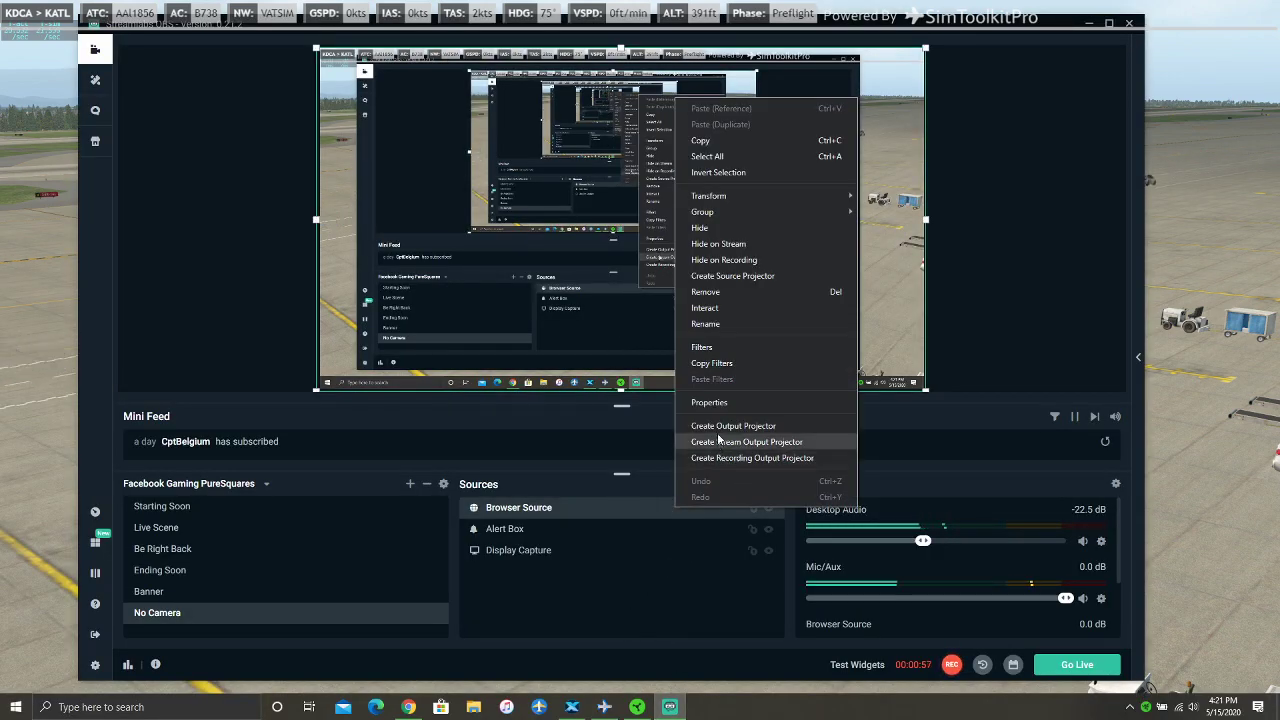
pyautogui.click(718, 325)
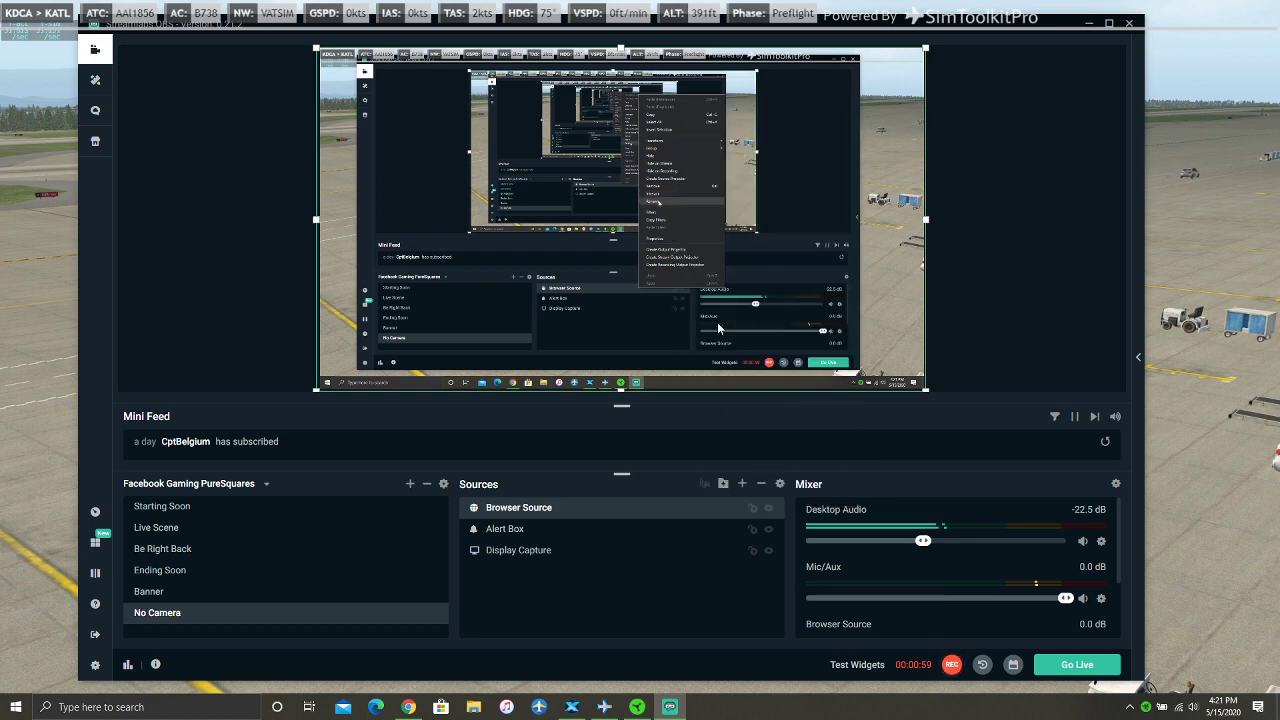
pyautogui.click(730, 276)
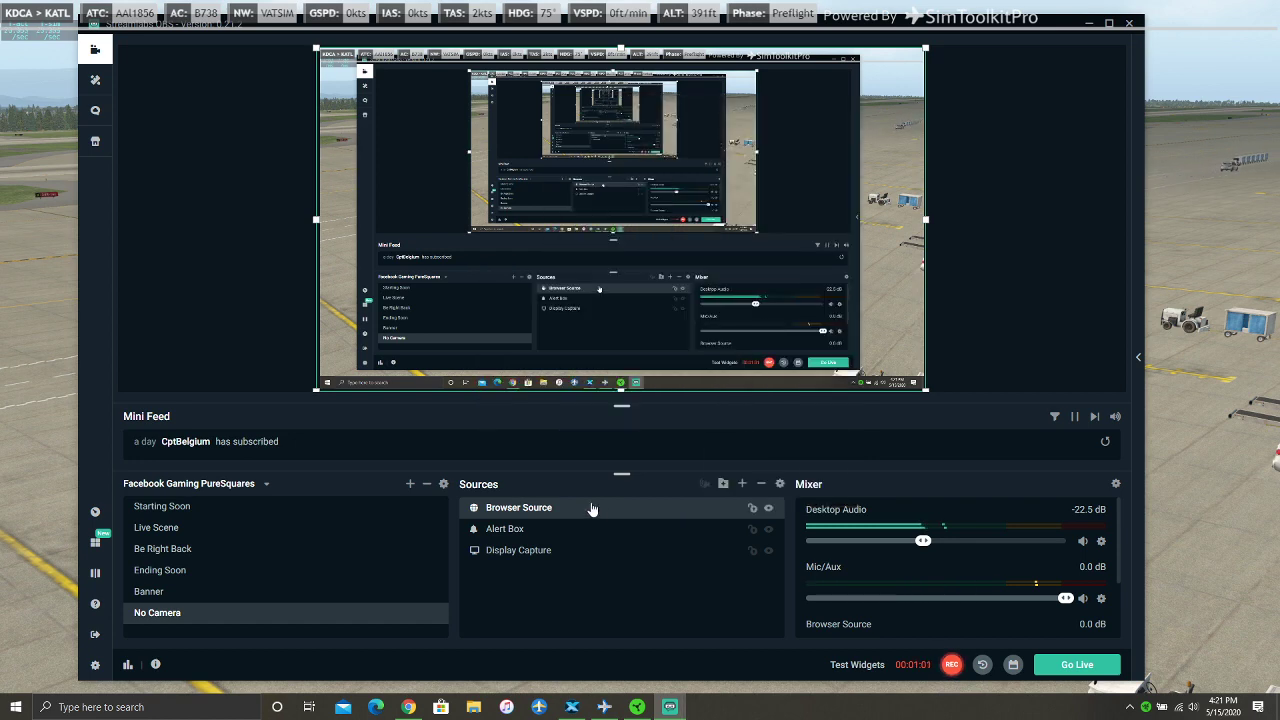
pyautogui.rightClick(590, 505)
pyautogui.click(621, 287)
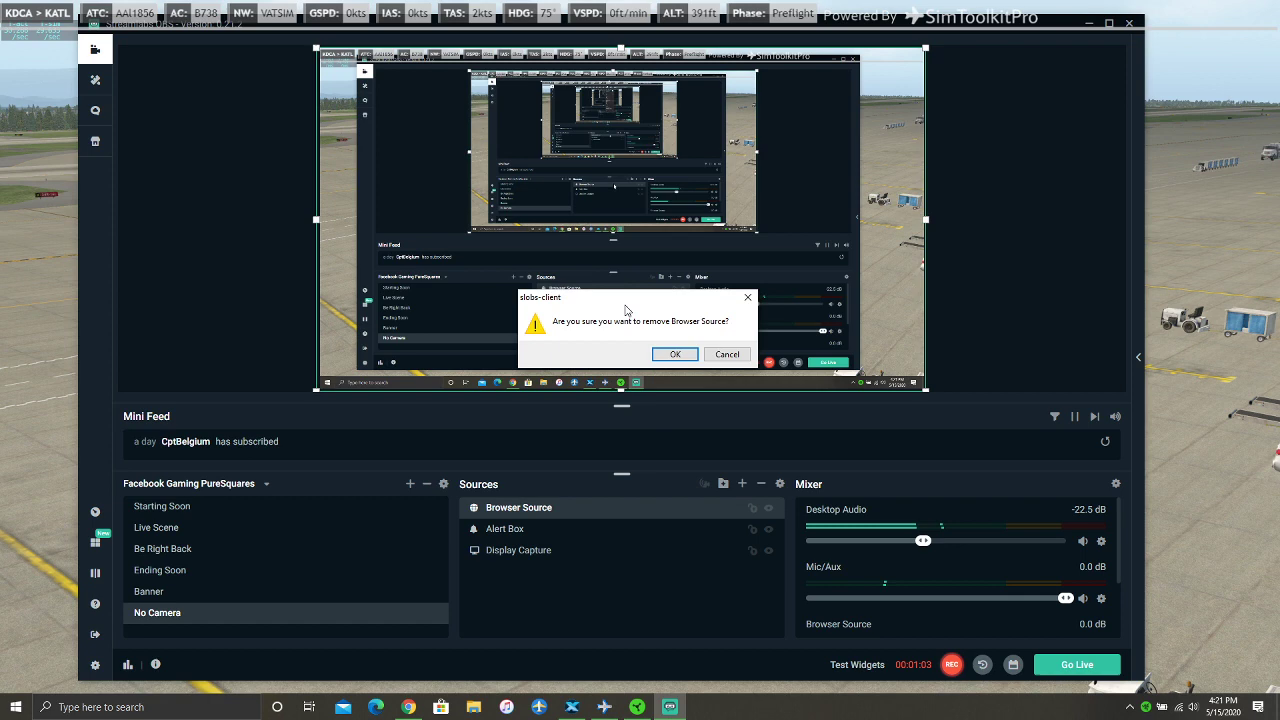
pyautogui.click(672, 355)
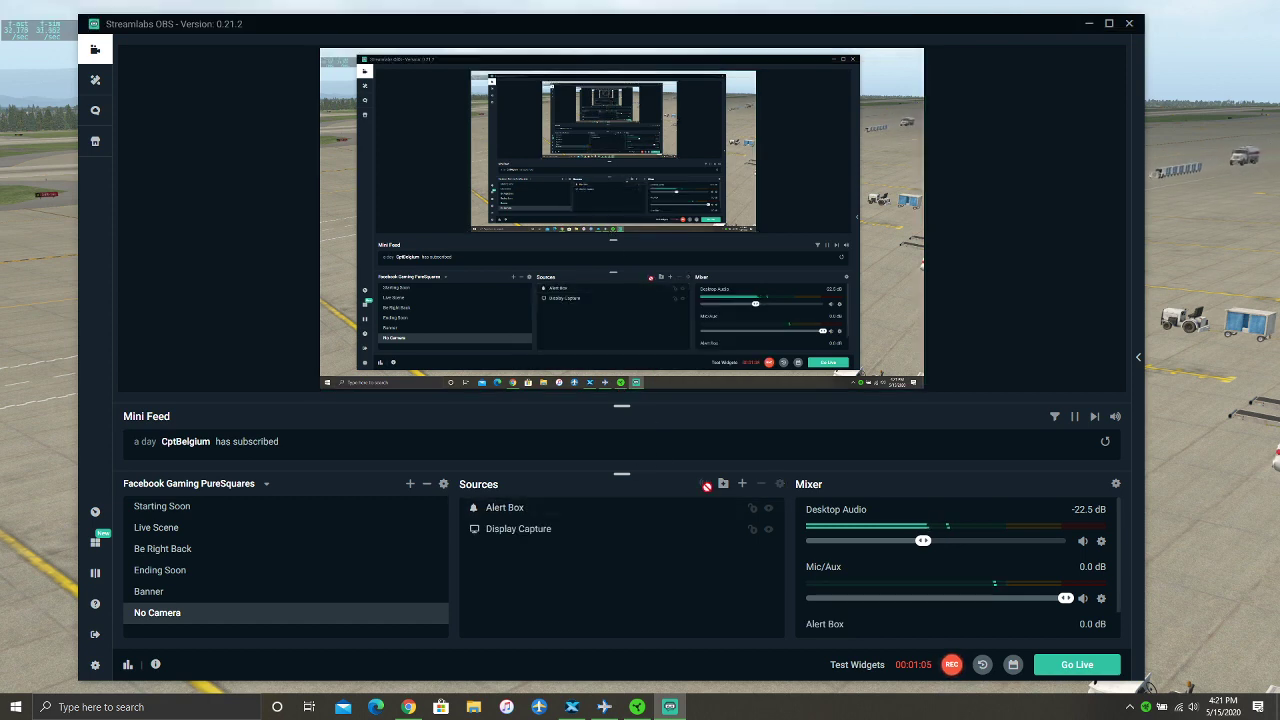
pyautogui.click(742, 483)
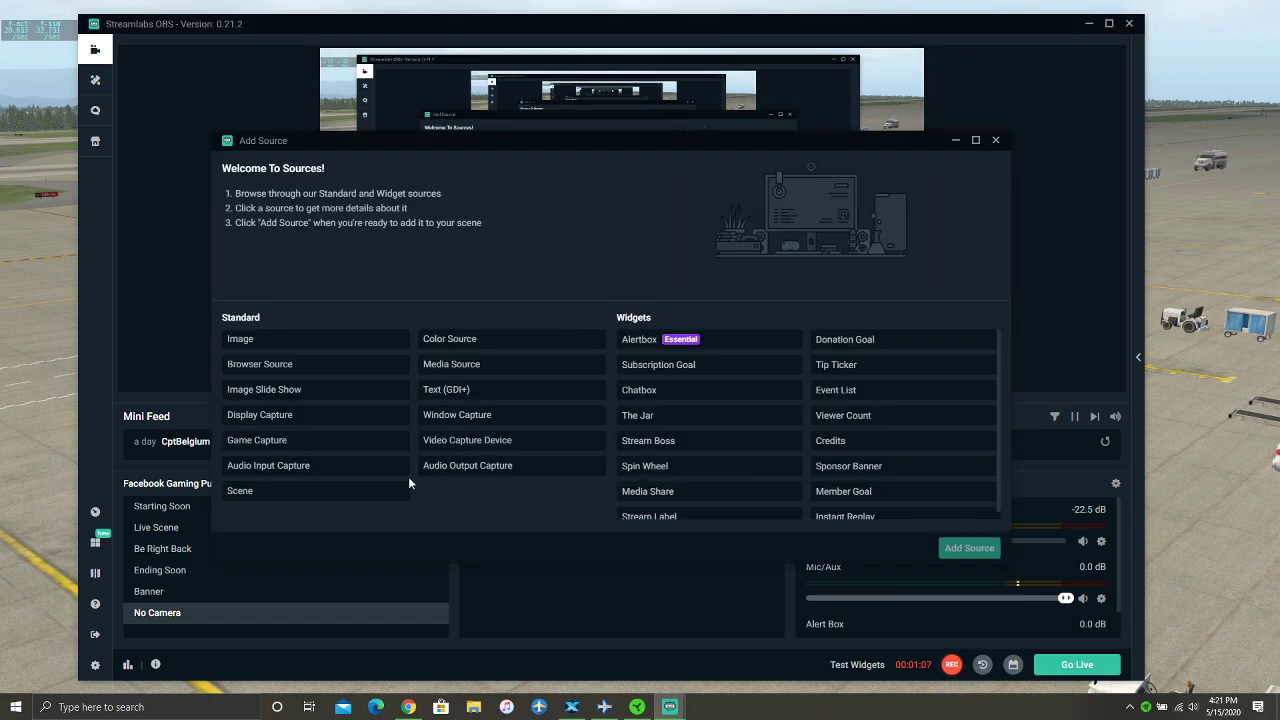
pyautogui.click(305, 365)
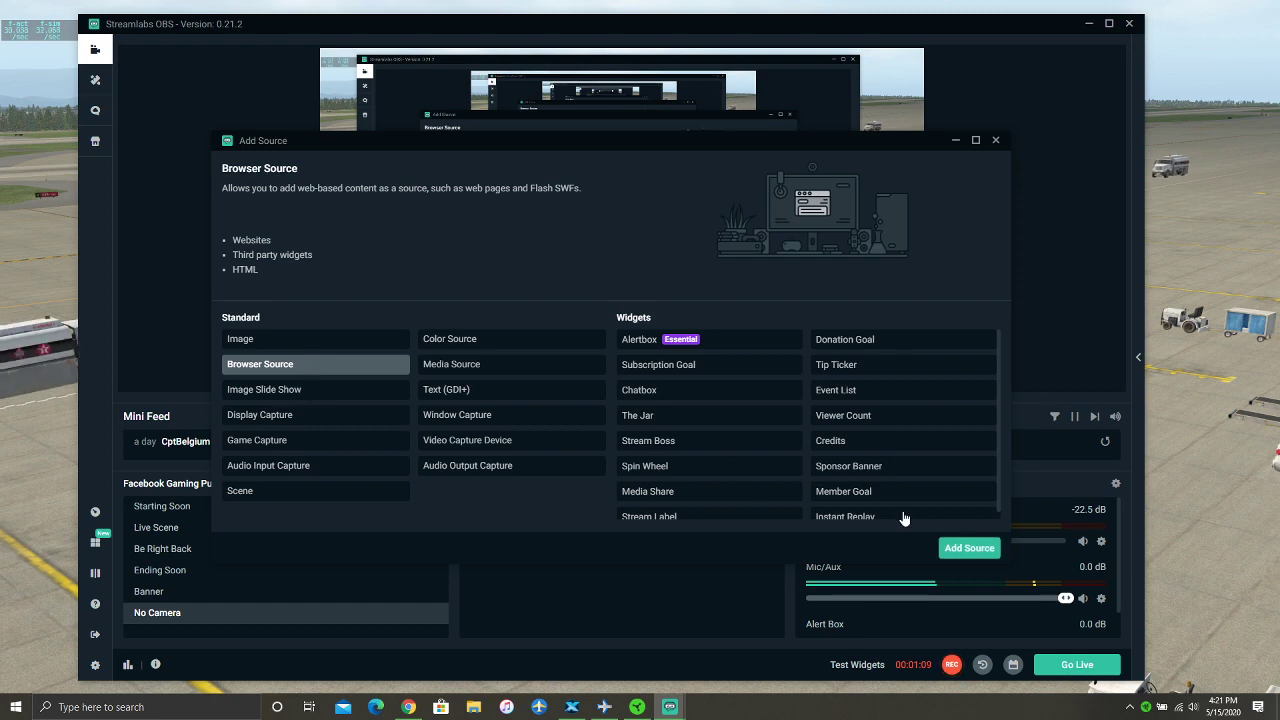
pyautogui.click(960, 547)
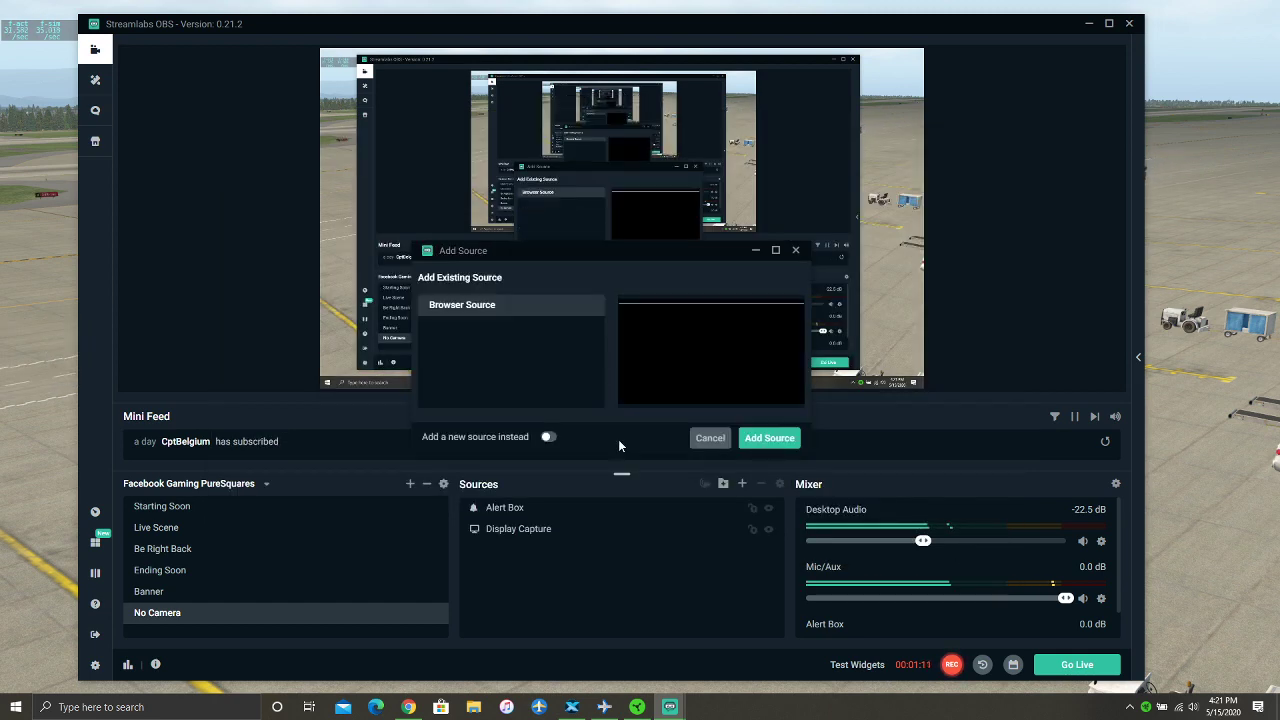
pyautogui.click(766, 439)
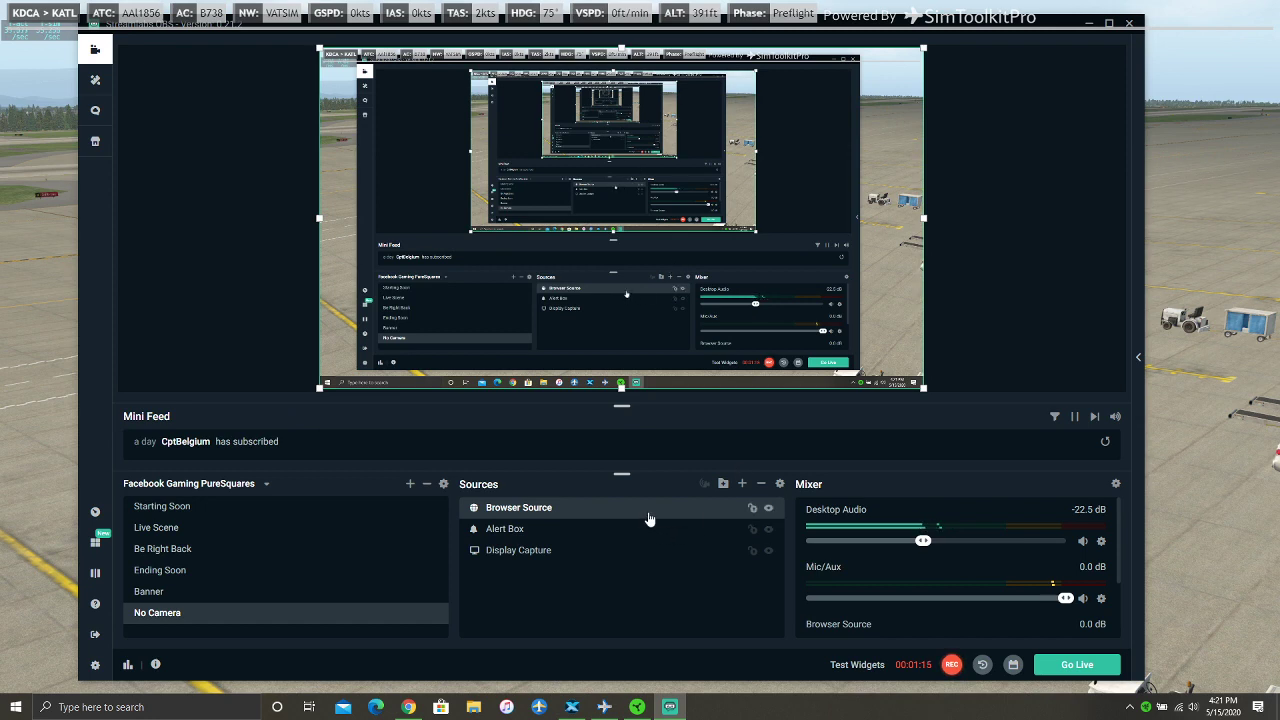
pyautogui.click(303, 255)
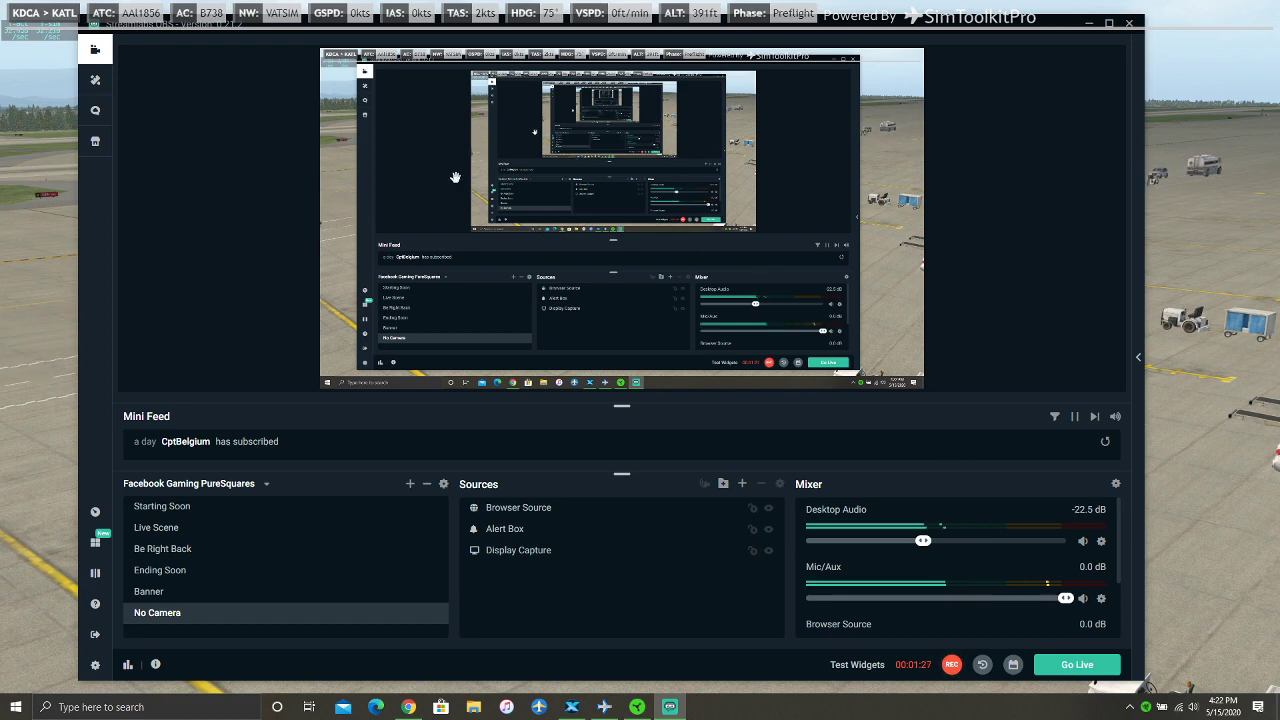
# Bring SimToolkitPro to the front and show its Settings page
pyautogui.click(606, 707)
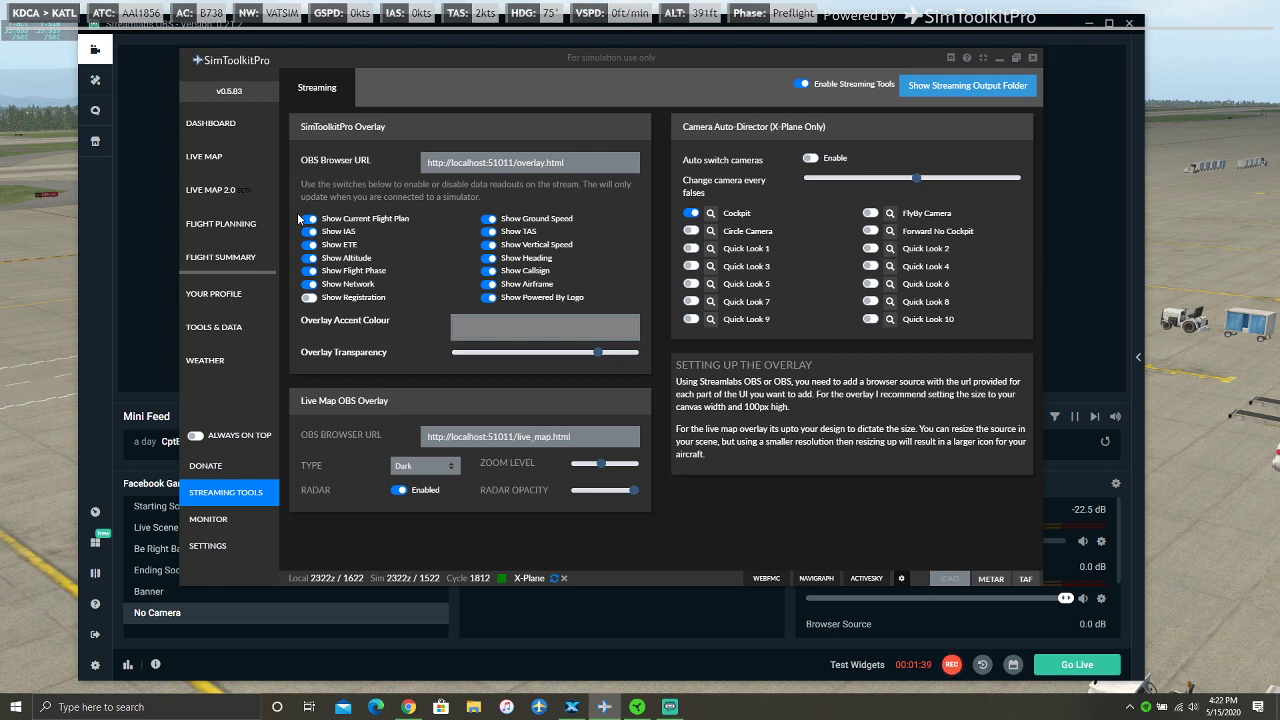
pyautogui.moveTo(298, 214); pyautogui.dragTo(300, 351)
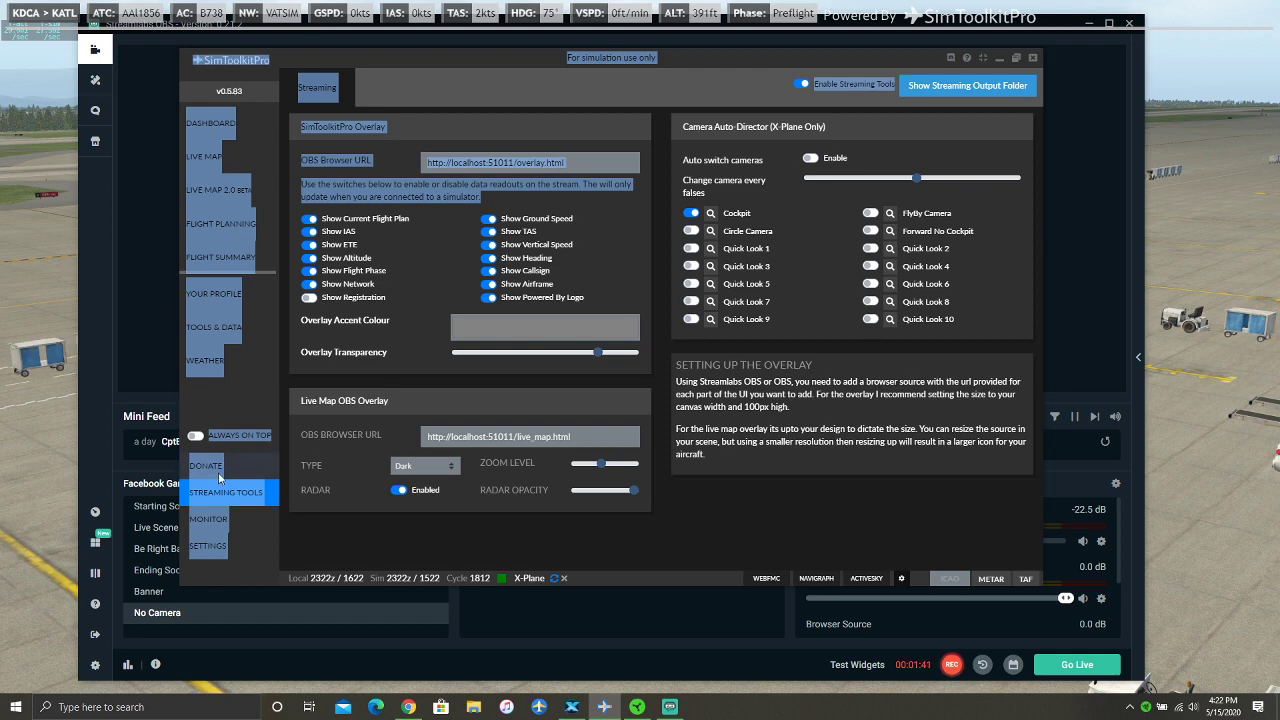
pyautogui.click(212, 545)
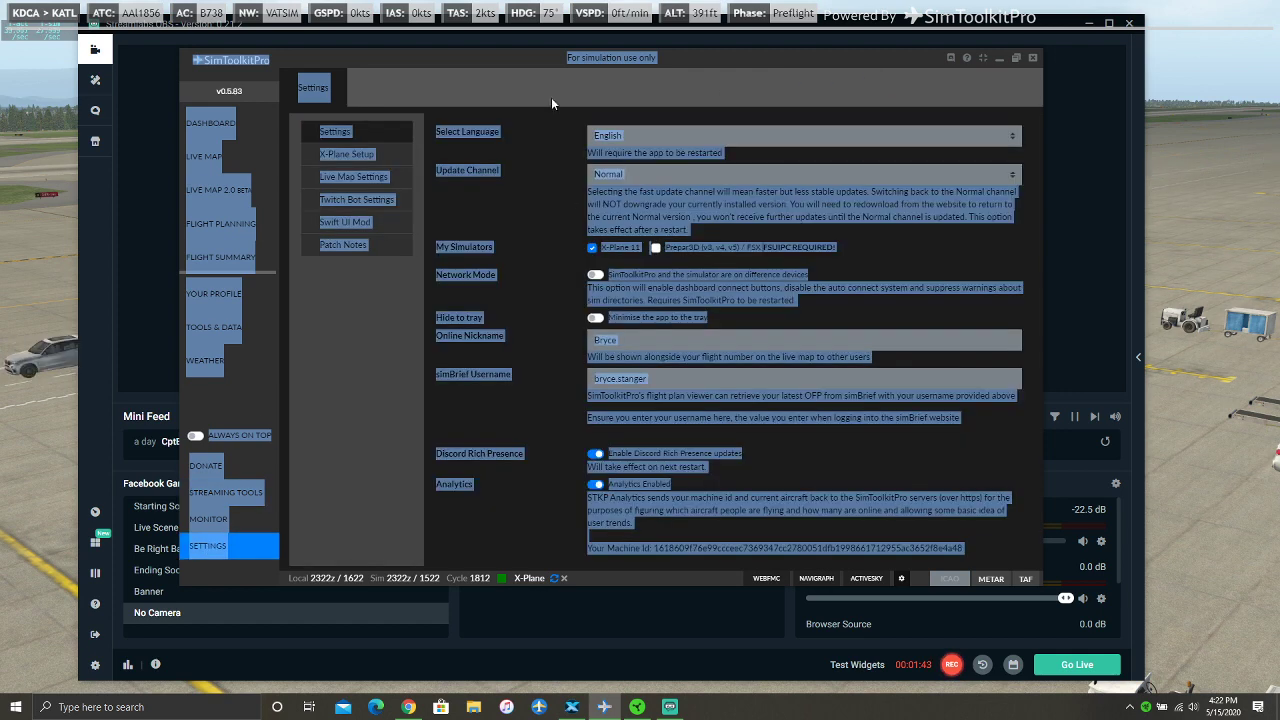
pyautogui.click(496, 126)
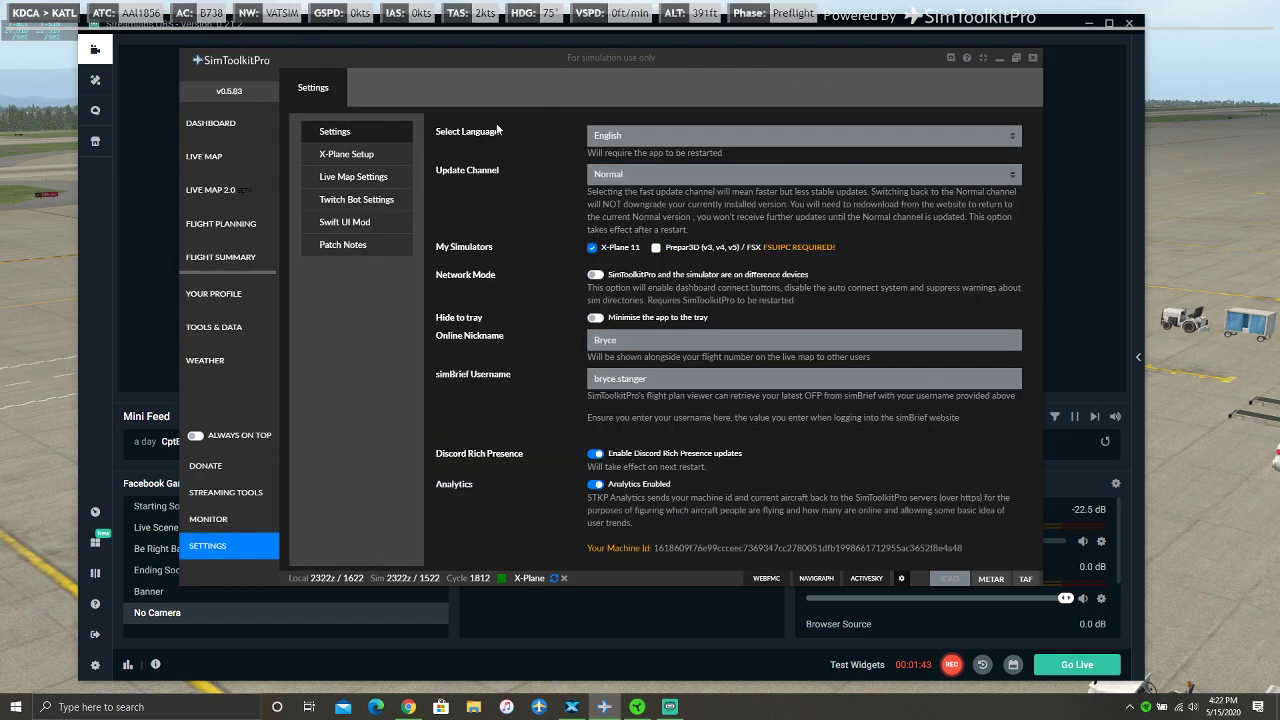
# Under X-Plane Setup, choose the X-Plane application as the X-Plane 11 install
pyautogui.click(349, 156)
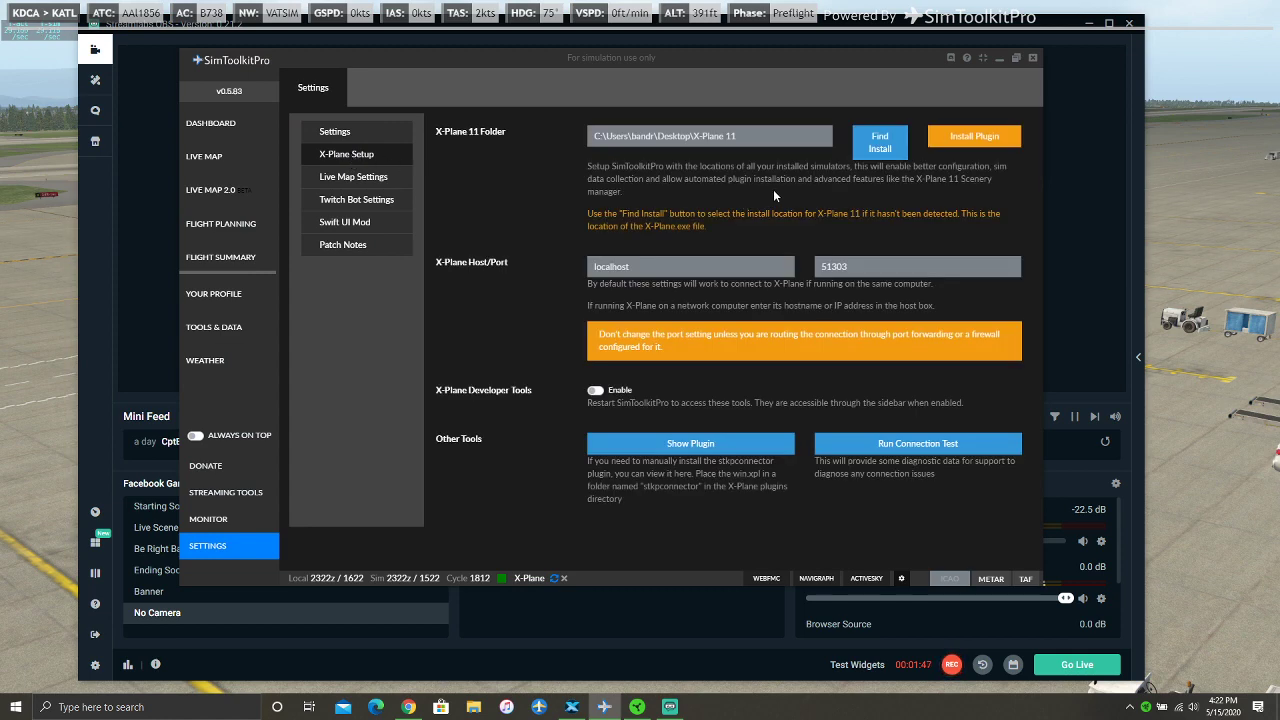
pyautogui.click(894, 143)
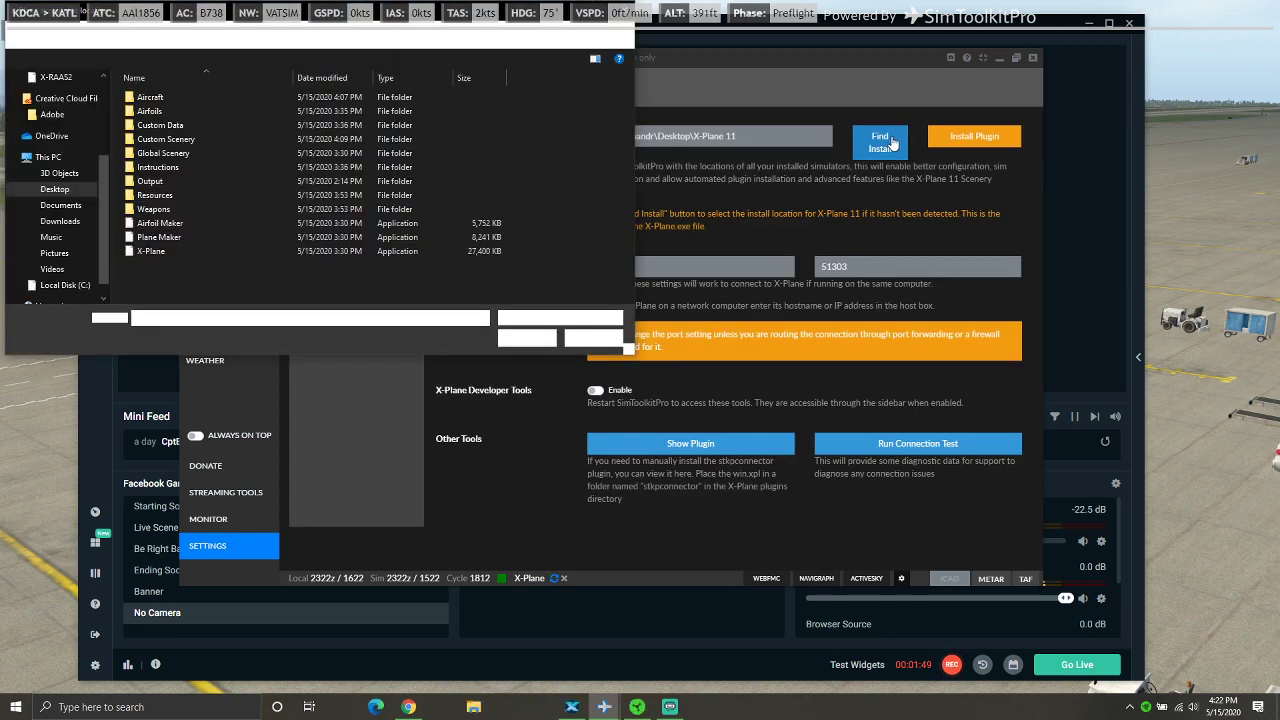
pyautogui.click(152, 251)
pyautogui.click(526, 338)
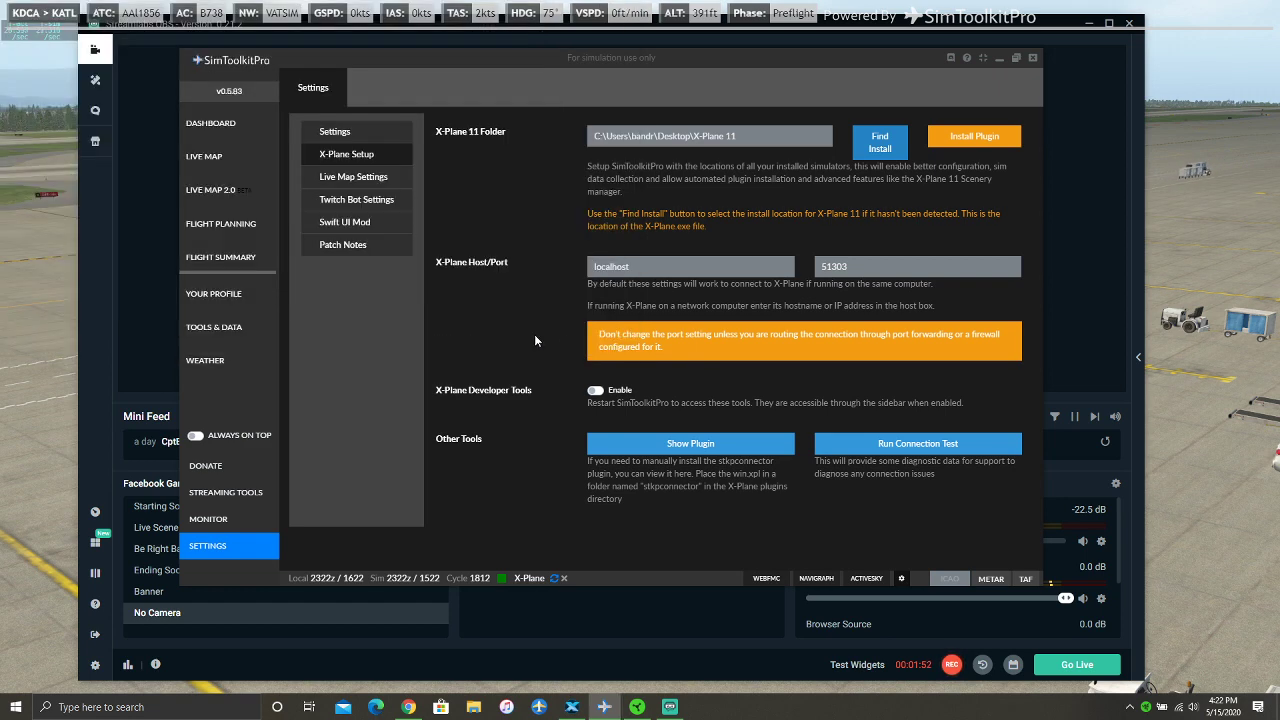
pyautogui.moveTo(569, 213); pyautogui.dragTo(746, 224)
pyautogui.click(746, 224)
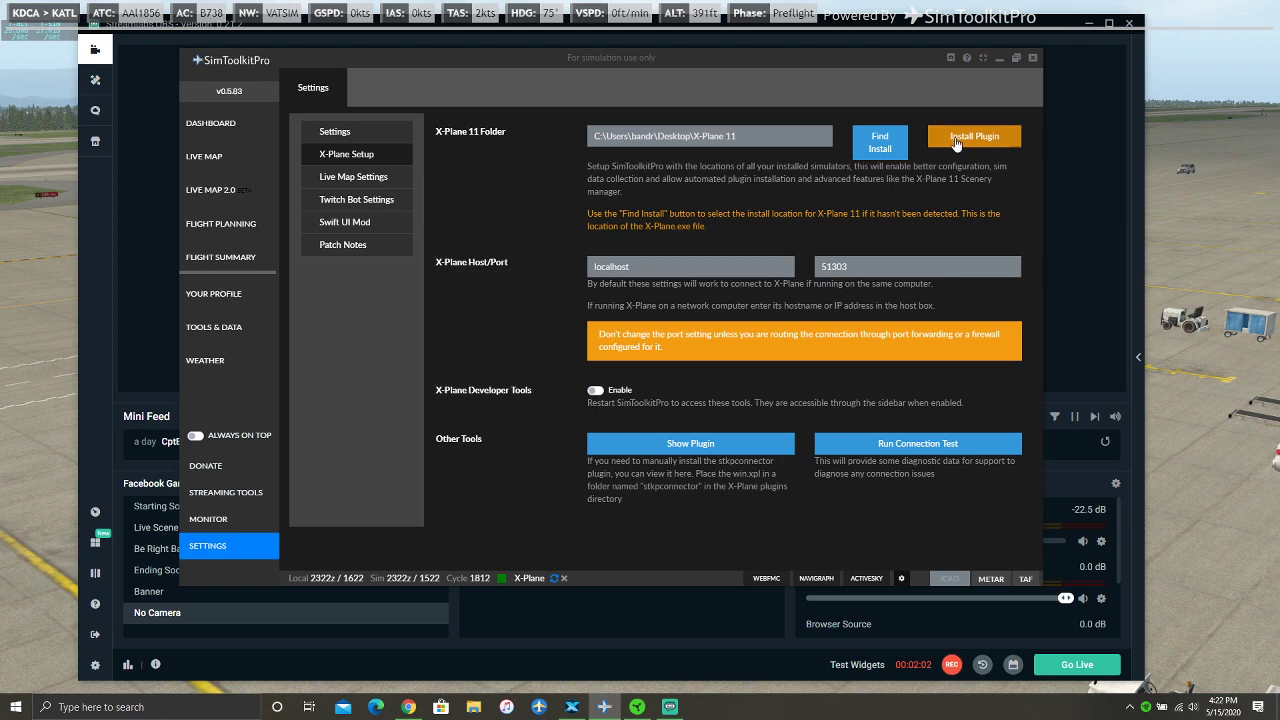
# Re-select the install as Desktop > X-Plane 11 > X-Plane application
pyautogui.click(880, 142)
pyautogui.click(56, 191)
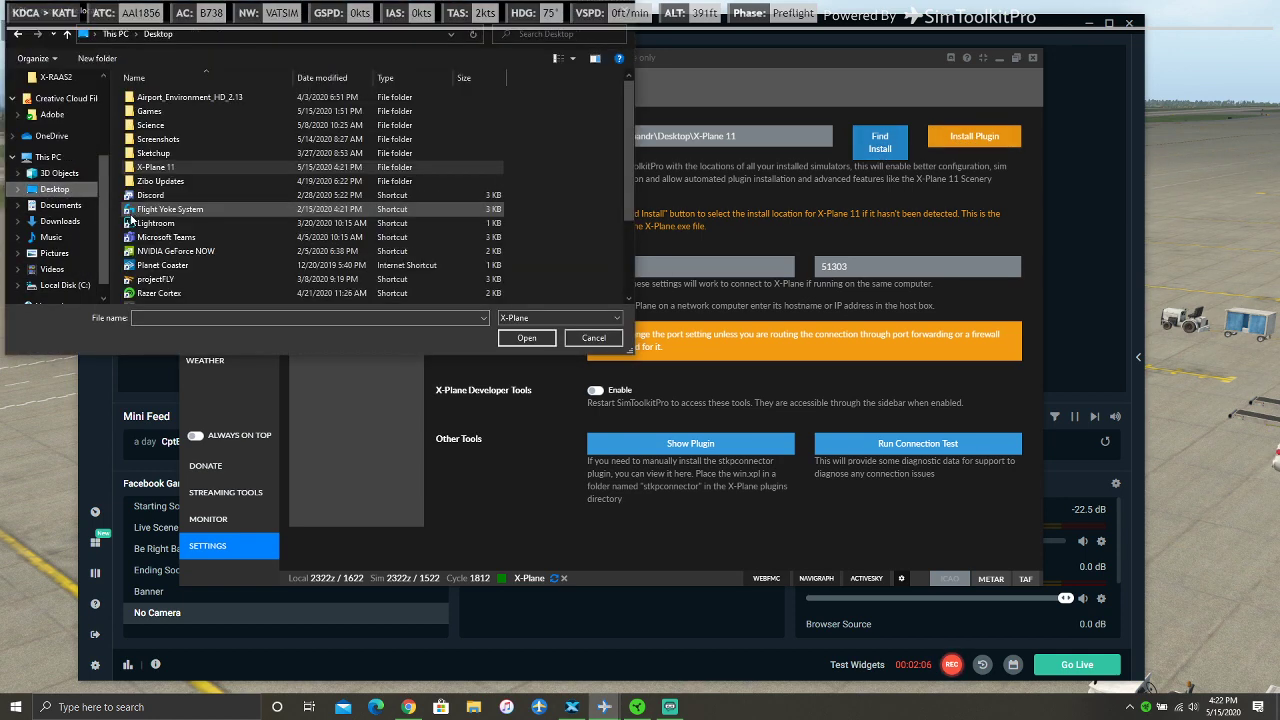
pyautogui.doubleClick(190, 170)
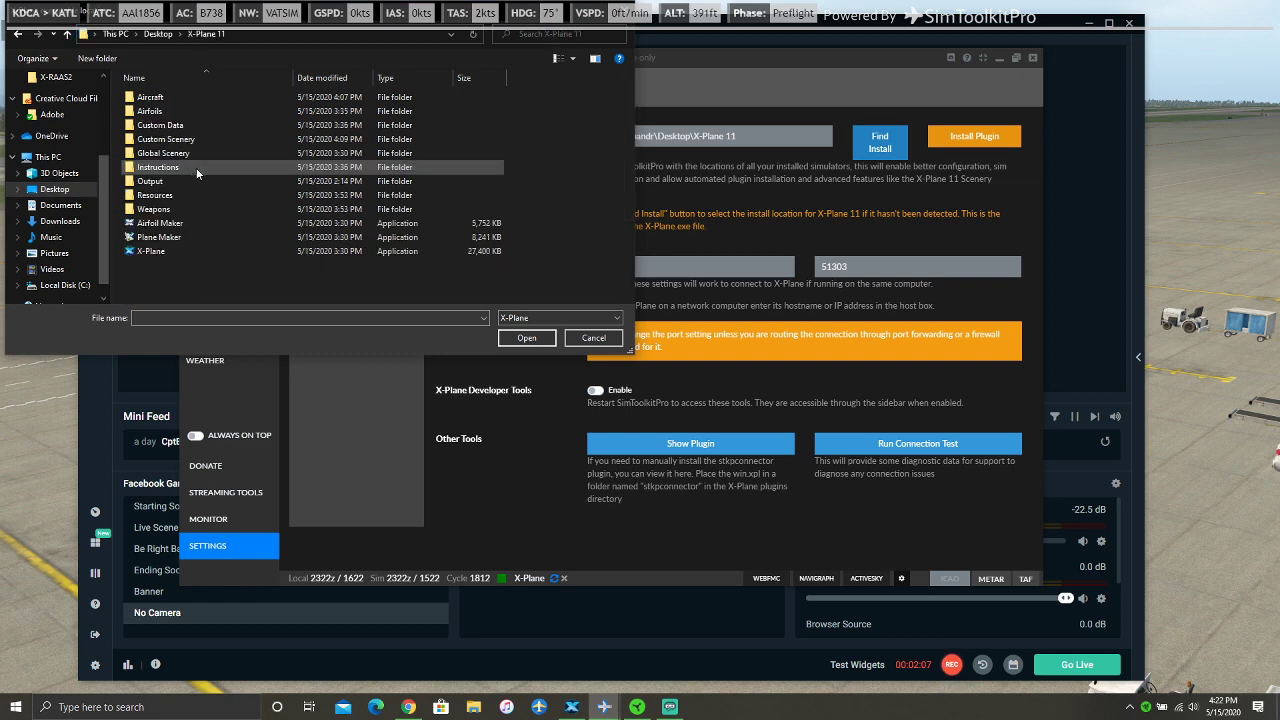
pyautogui.click(176, 250)
pyautogui.click(525, 337)
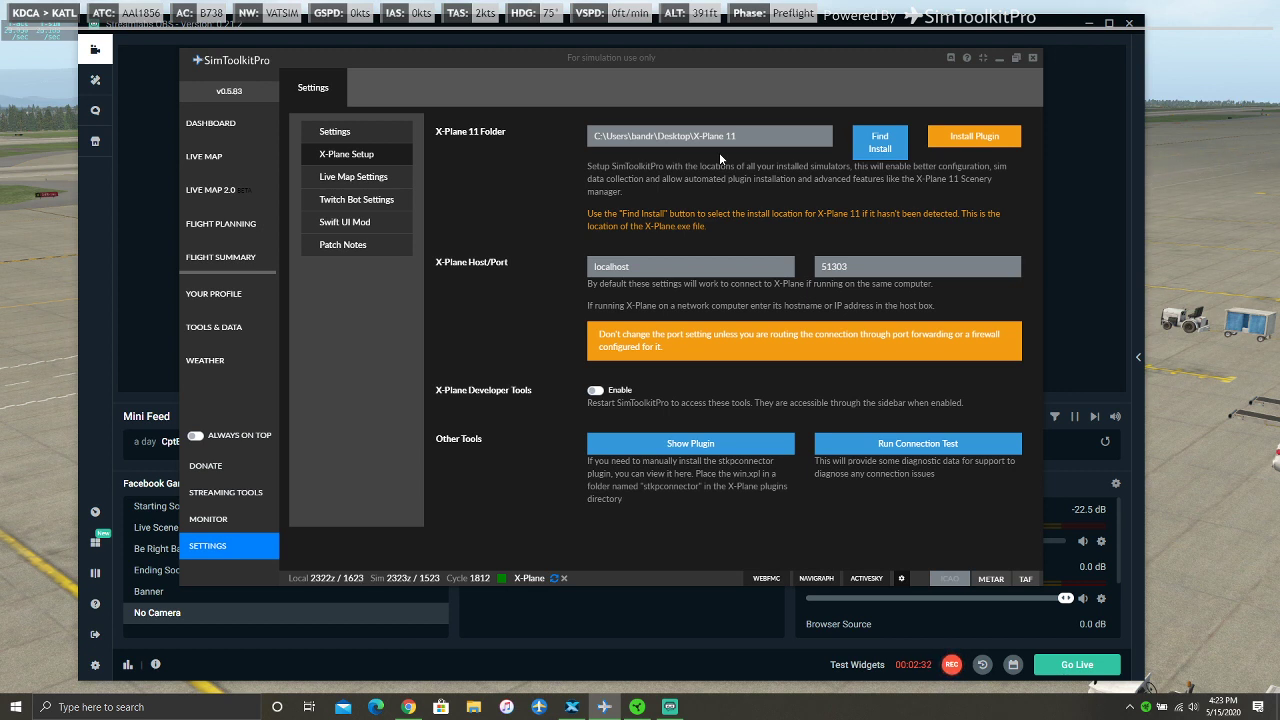
# Show the KDCA–KATL route (about 521nm) on the Flight Planning map
pyautogui.click(220, 224)
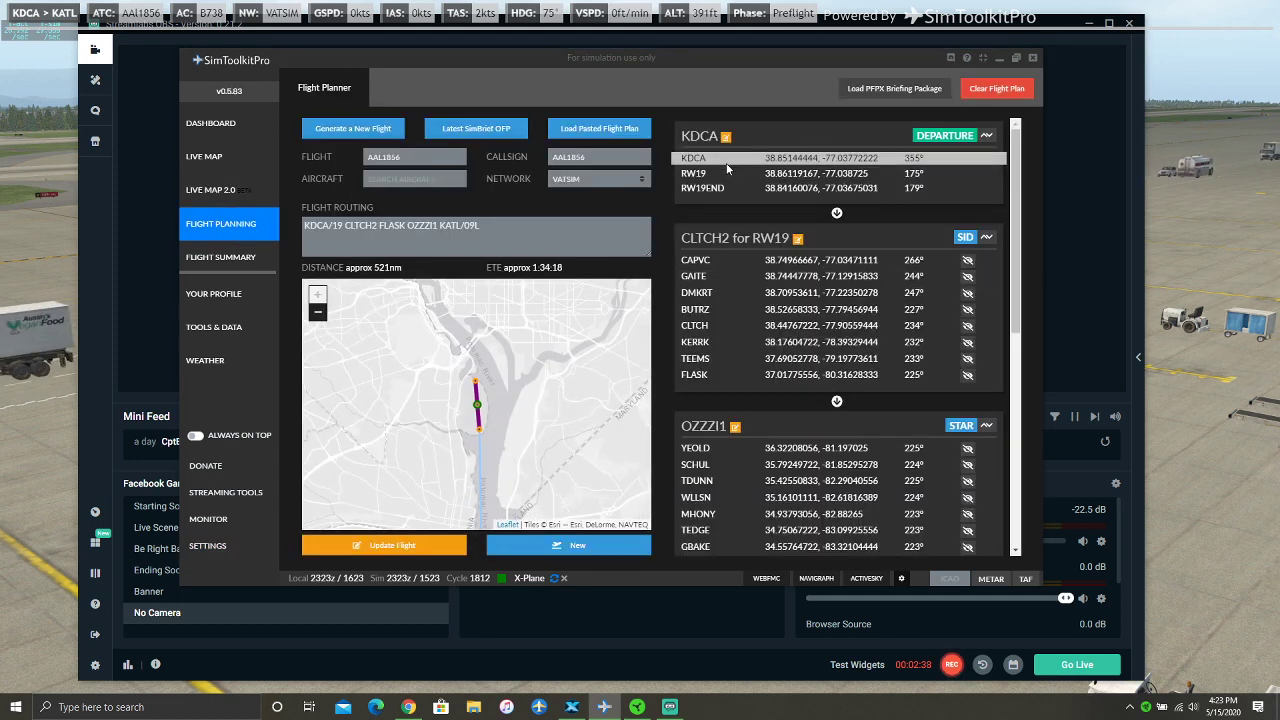
pyautogui.scroll(-5, 467, 391)
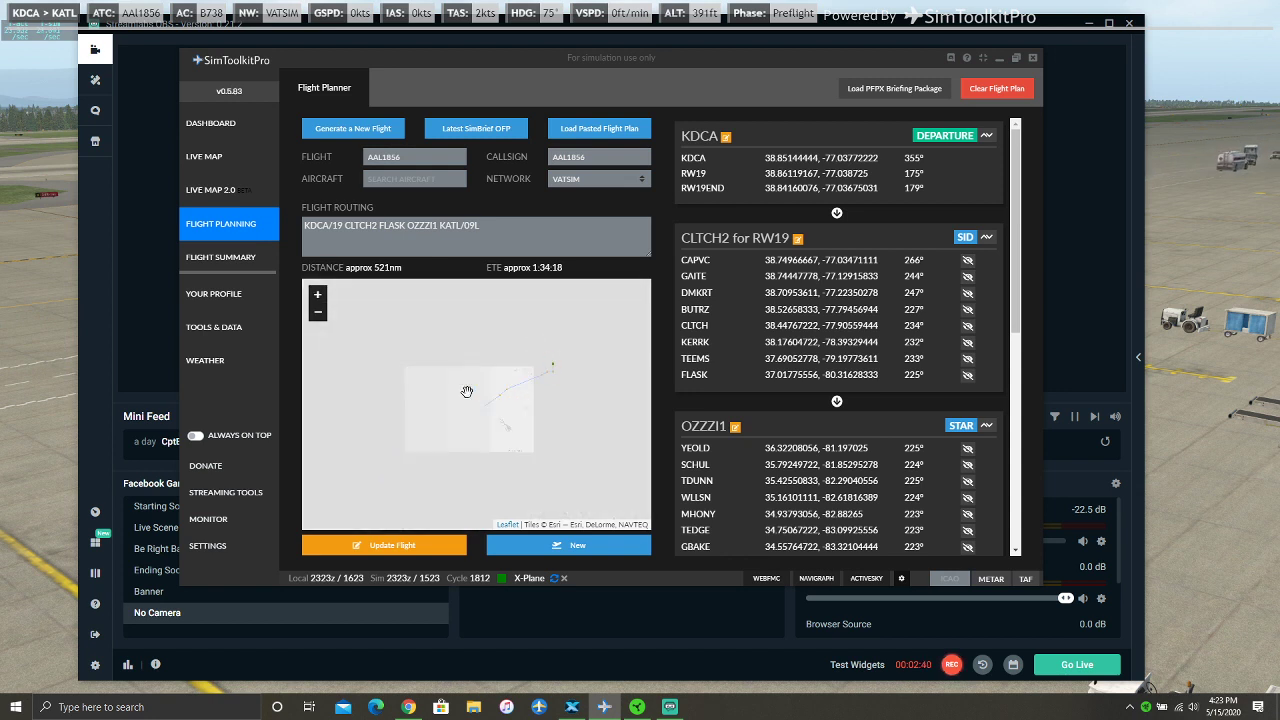
pyautogui.scroll(2, 580, 380)
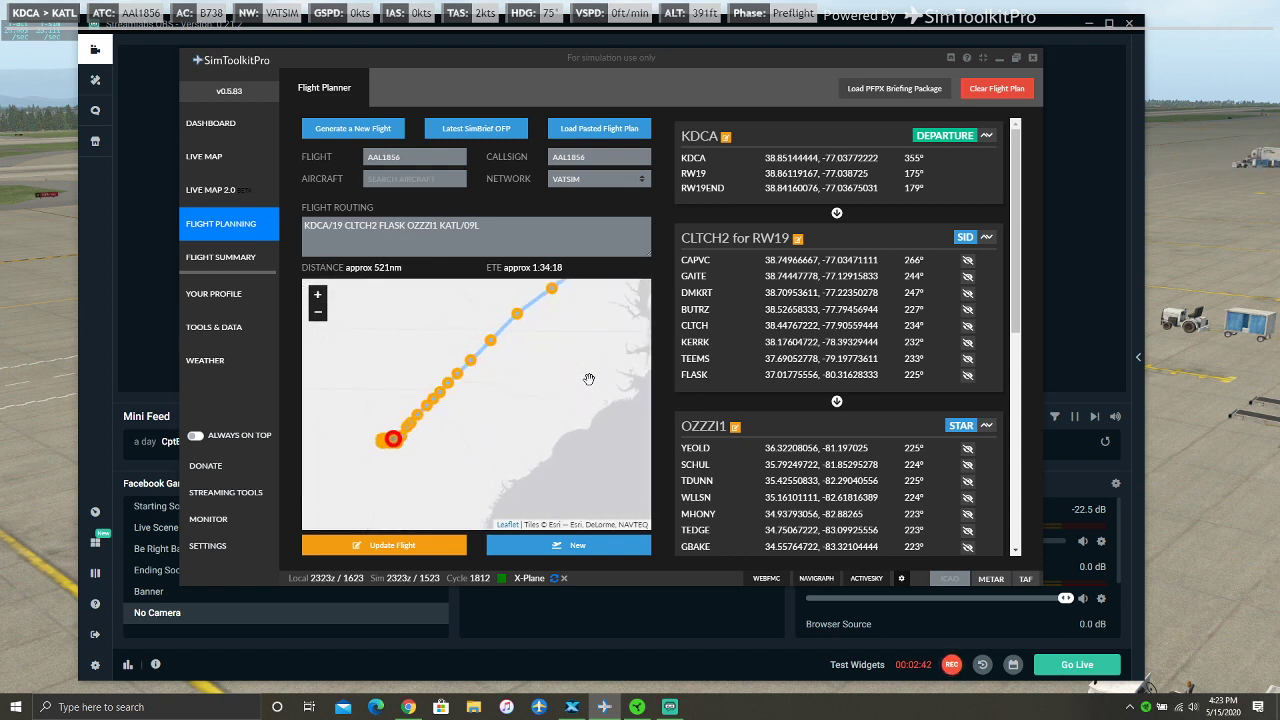
pyautogui.scroll(-3, 589, 379)
pyautogui.scroll(1, 514, 400)
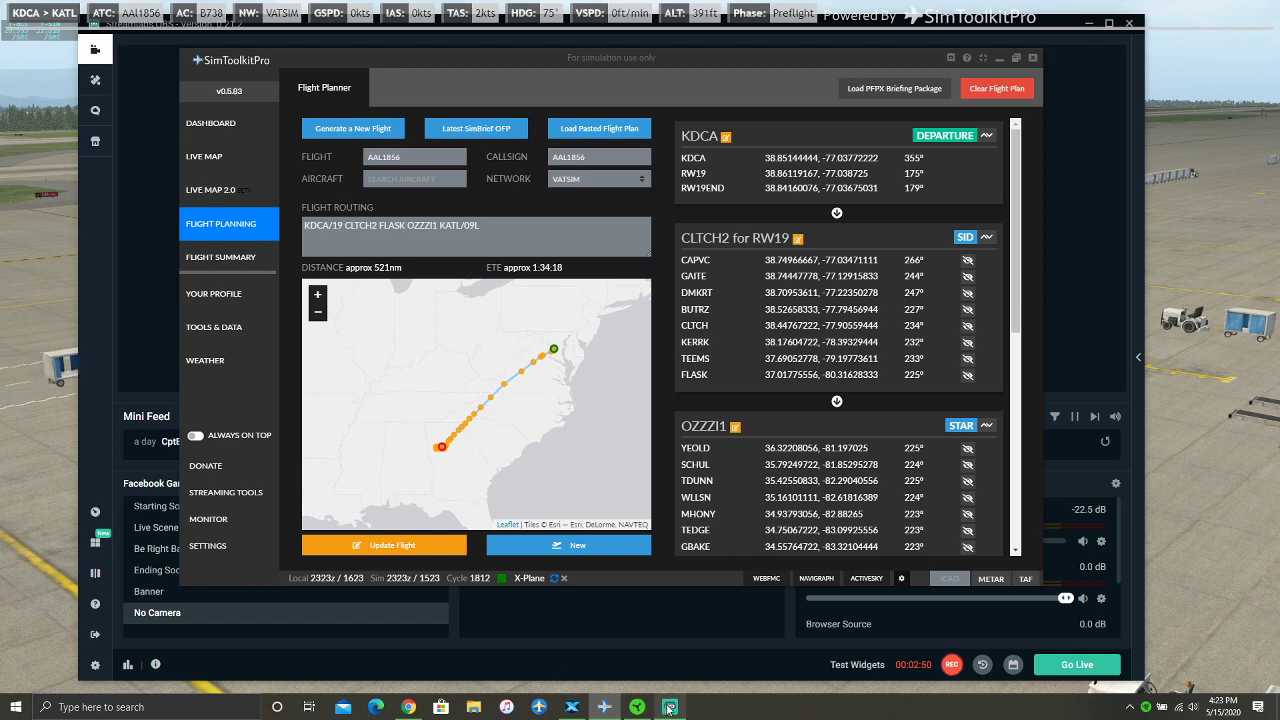
# Switch back to Streamlabs OBS to show its scene preview and sources
pyautogui.click(133, 116)
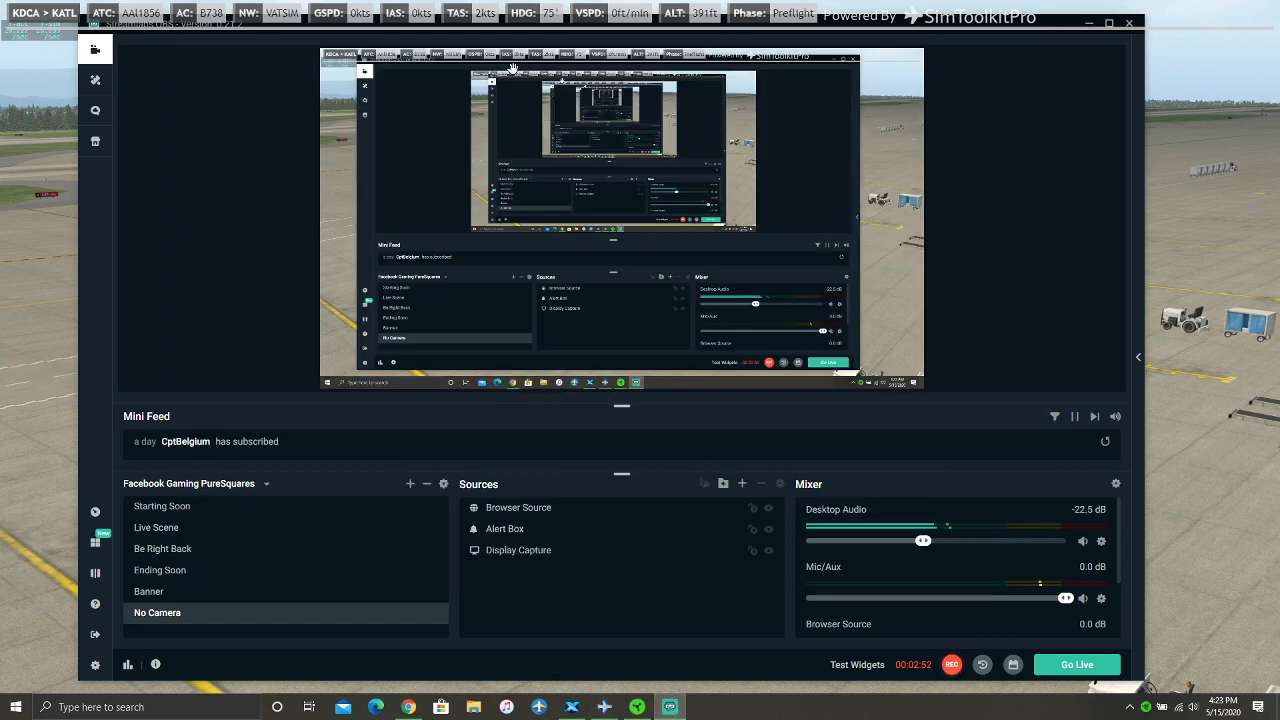